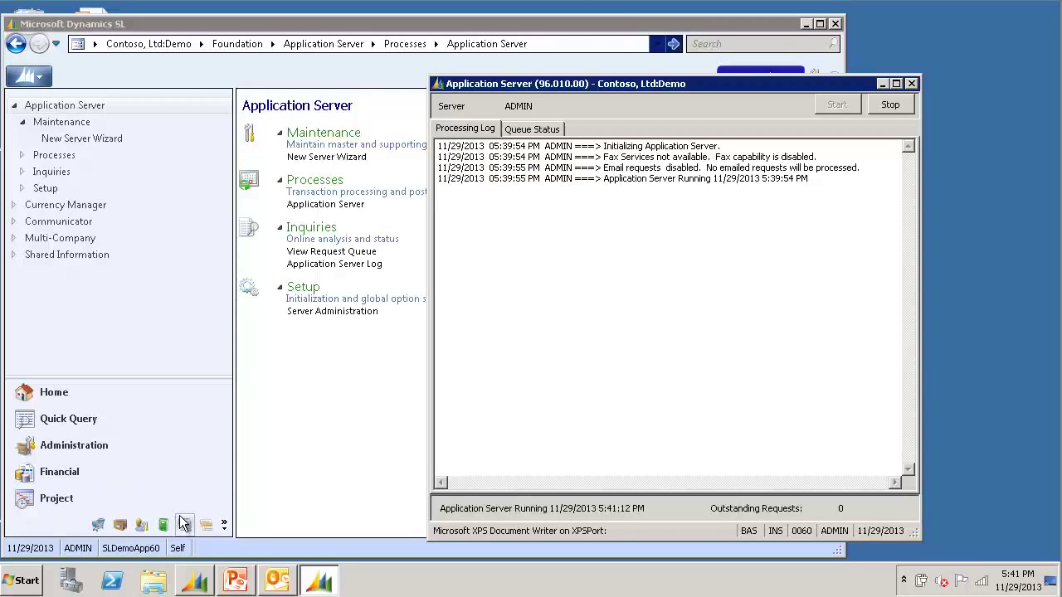
Open Quick Send Setup from Shared Information and start a new row below AR Invoice/Memo.
{"action": "left_click", "coordinate": [80, 257]}
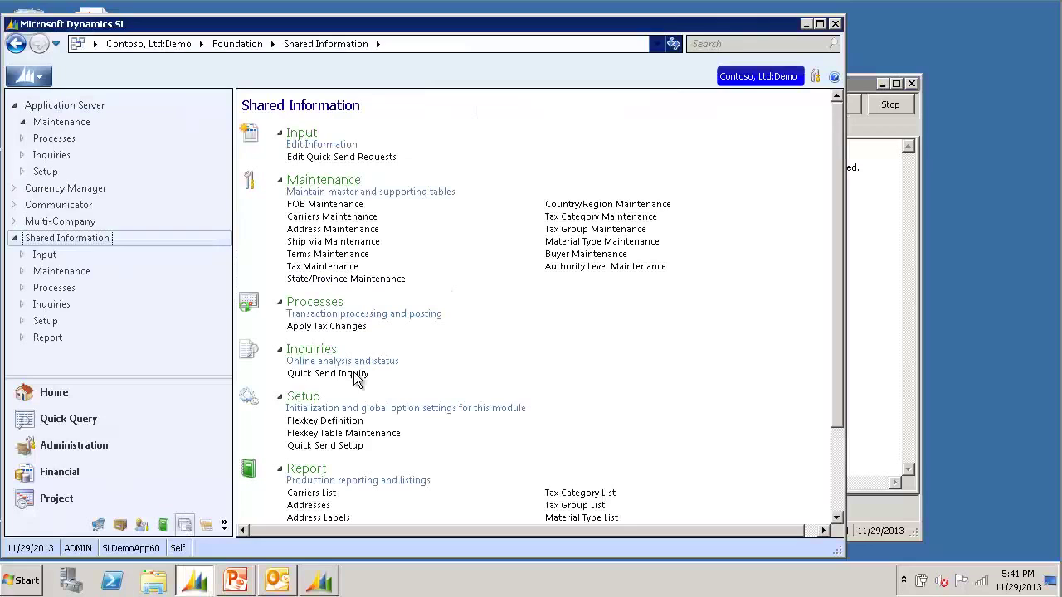
{"action": "left_click", "coordinate": [346, 445]}
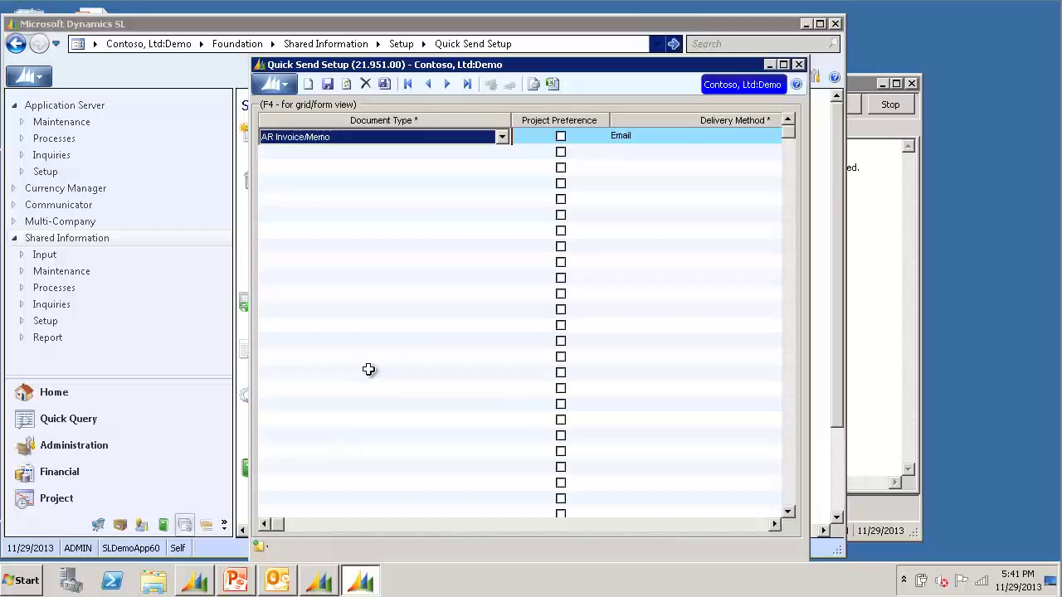
{"action": "left_click", "coordinate": [489, 154]}
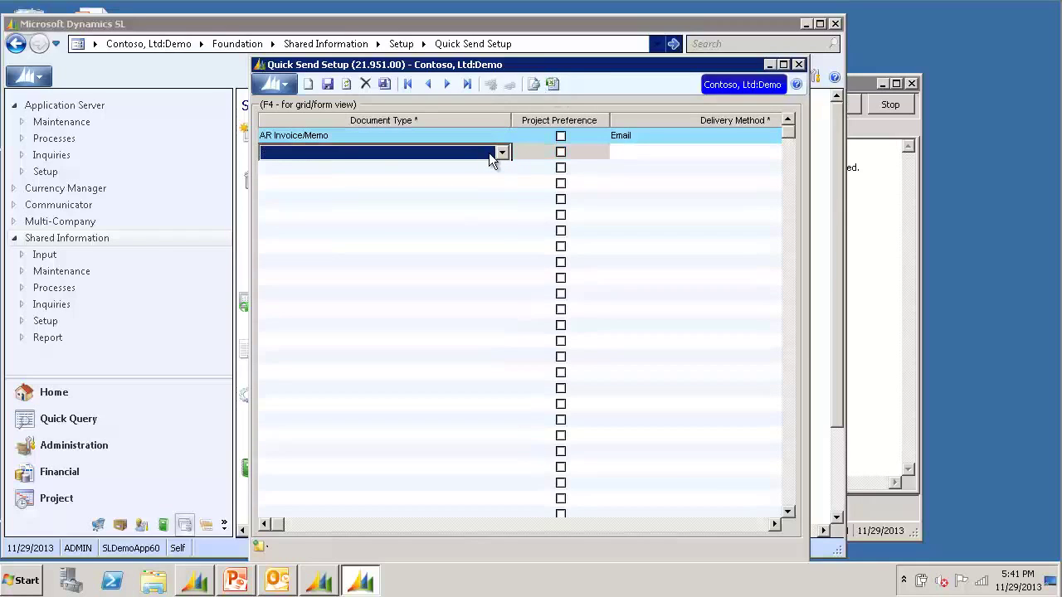
In form view, set the new entry's document type to AR Statement with Email delivery.
{"action": "key", "text": "F4"}
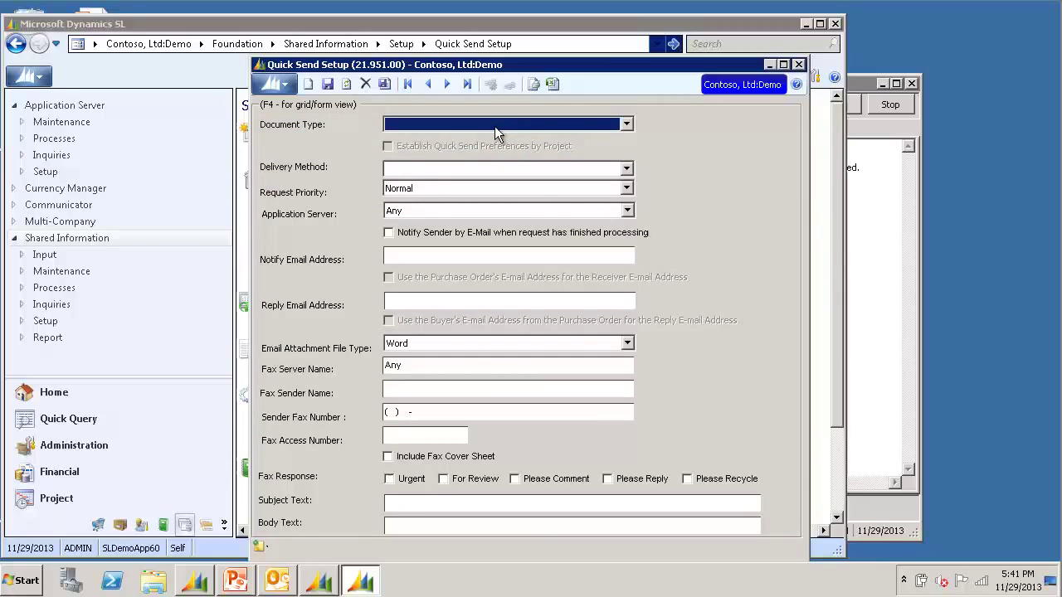
{"action": "left_click", "coordinate": [495, 126]}
{"action": "left_click", "coordinate": [486, 151]}
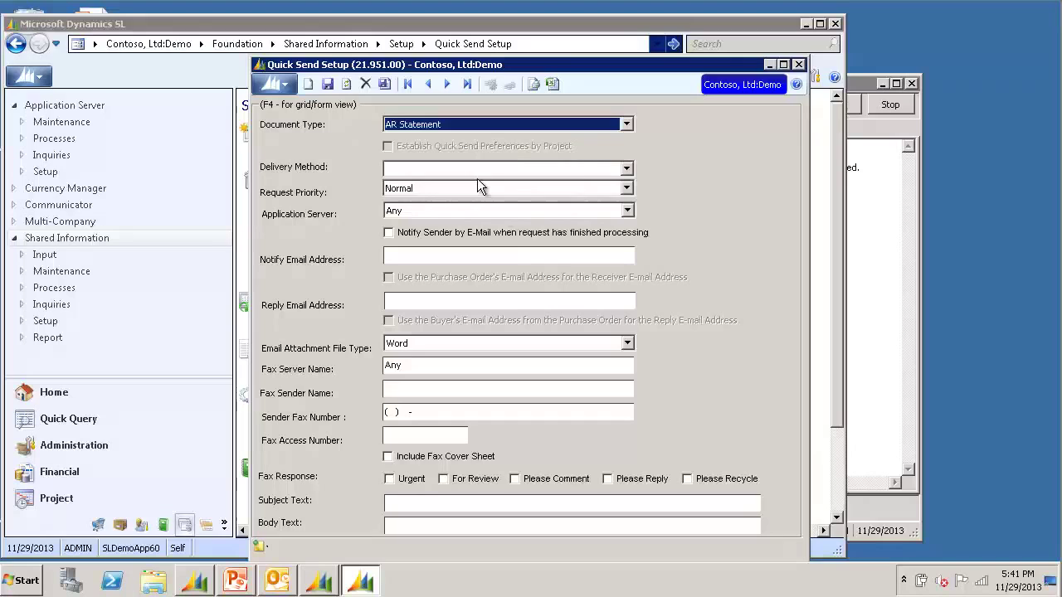
{"action": "left_click", "coordinate": [483, 172]}
{"action": "left_click", "coordinate": [479, 179]}
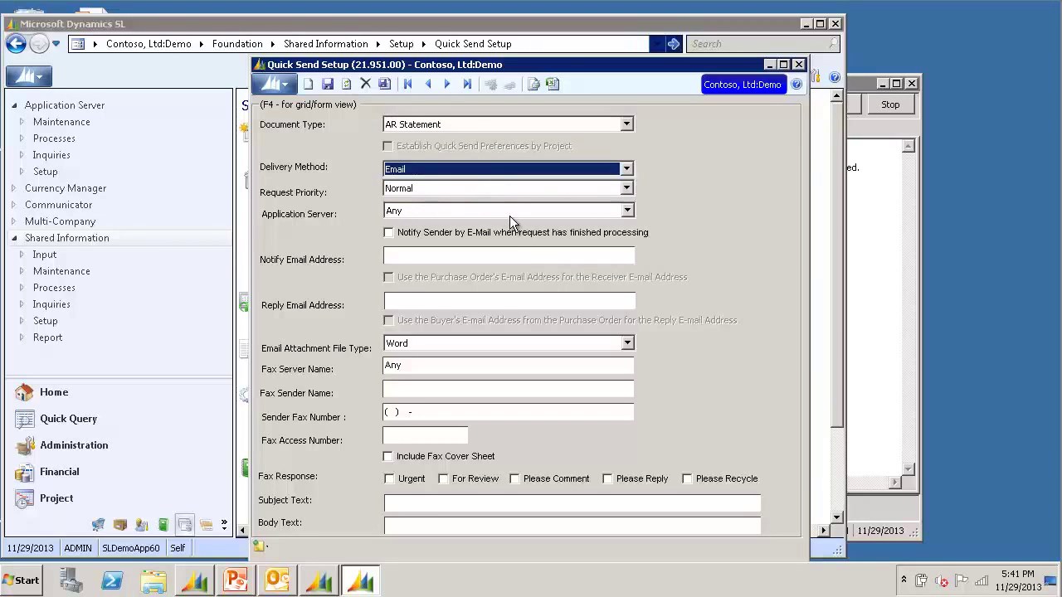
Enter the notify and reply e-mail addresses and set attachments to Adobe Acrobat.
{"action": "left_click", "coordinate": [533, 259]}
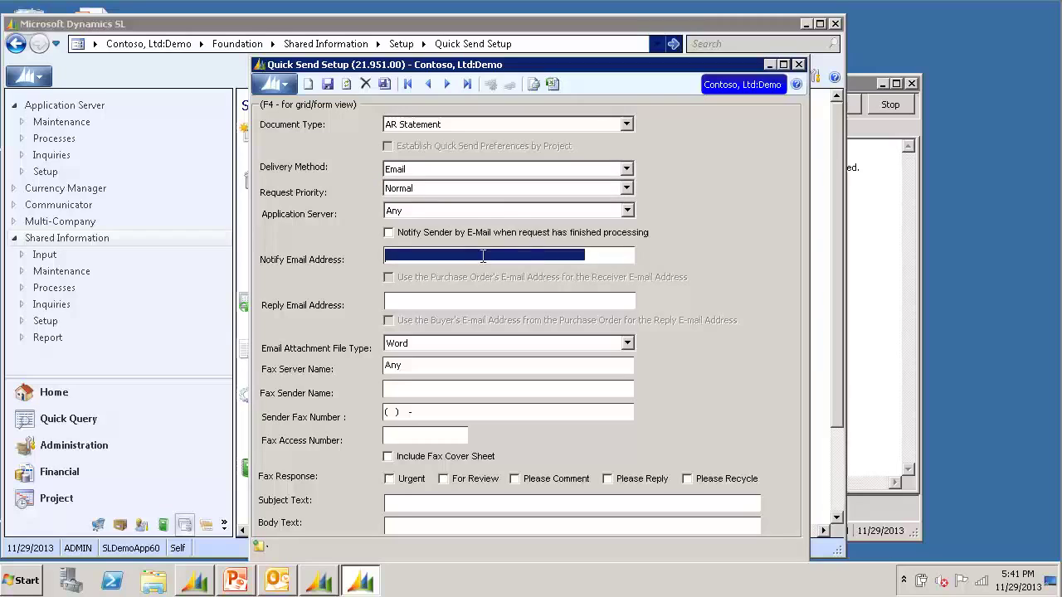
{"action": "type", "text": "notify@contoso.com"}
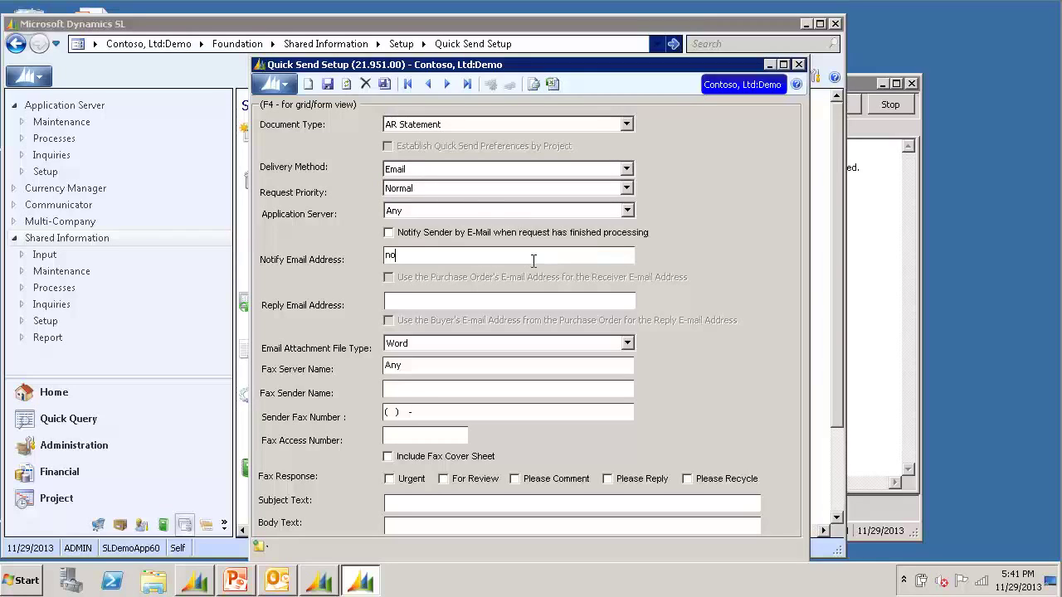
{"action": "key", "text": "Tab"}
{"action": "type", "text": "reply@contoso.com"}
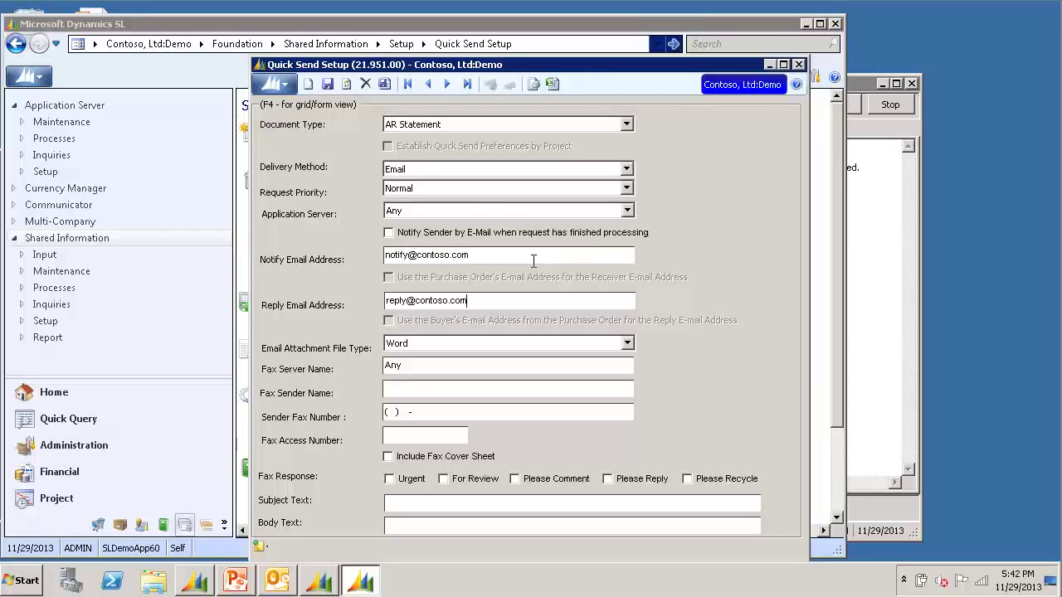
{"action": "key", "text": "Tab"}
{"action": "key", "text": "a"}
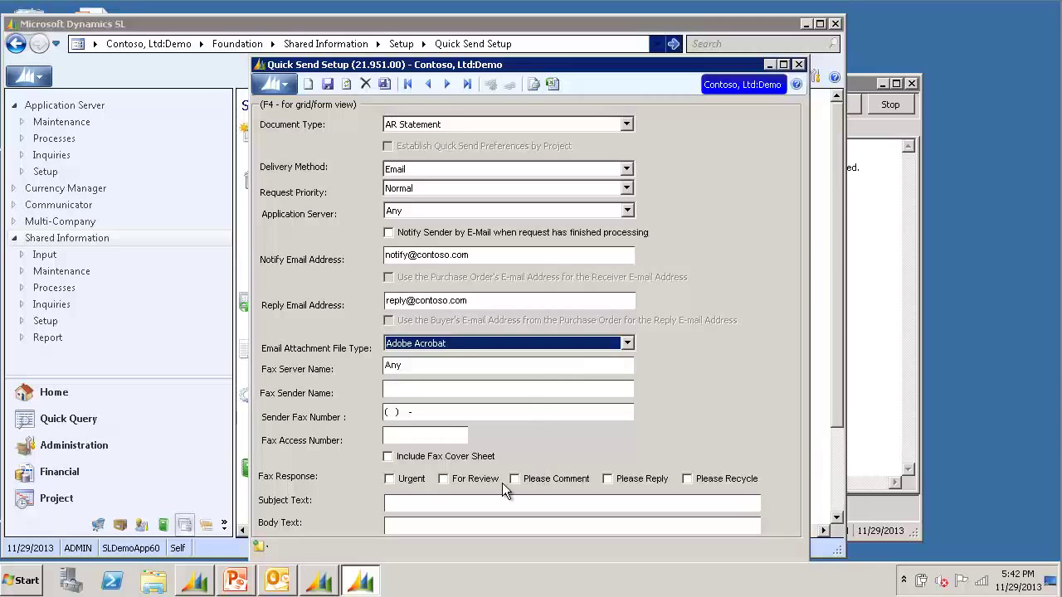
Set subject 'Statement Attached' and body 'Dear <Customer Name>. Your monthly statement is attached.', then save.
{"action": "left_click", "coordinate": [438, 504]}
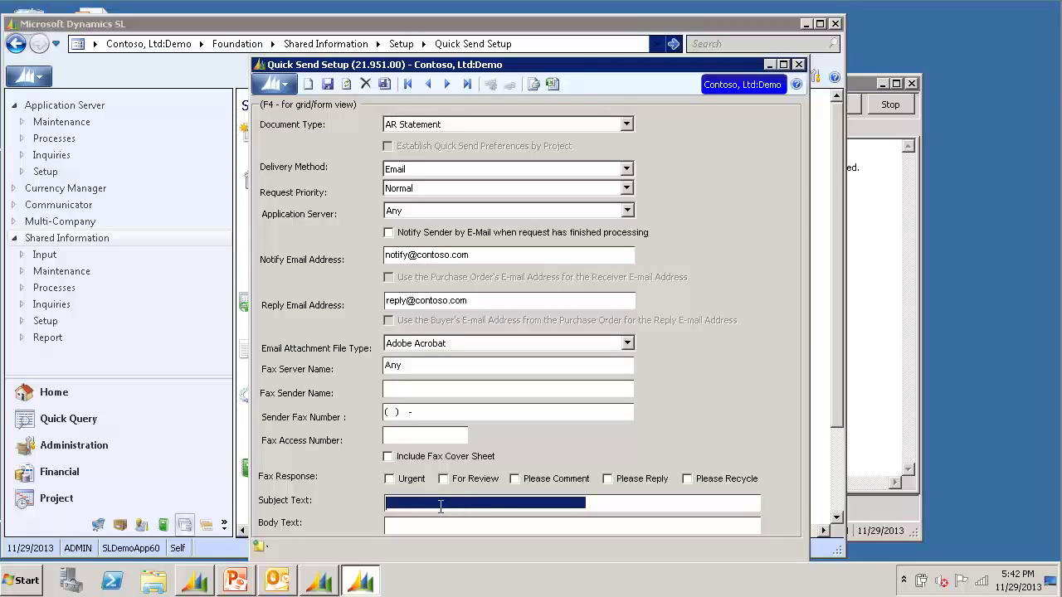
{"action": "type", "text": "Statements "}
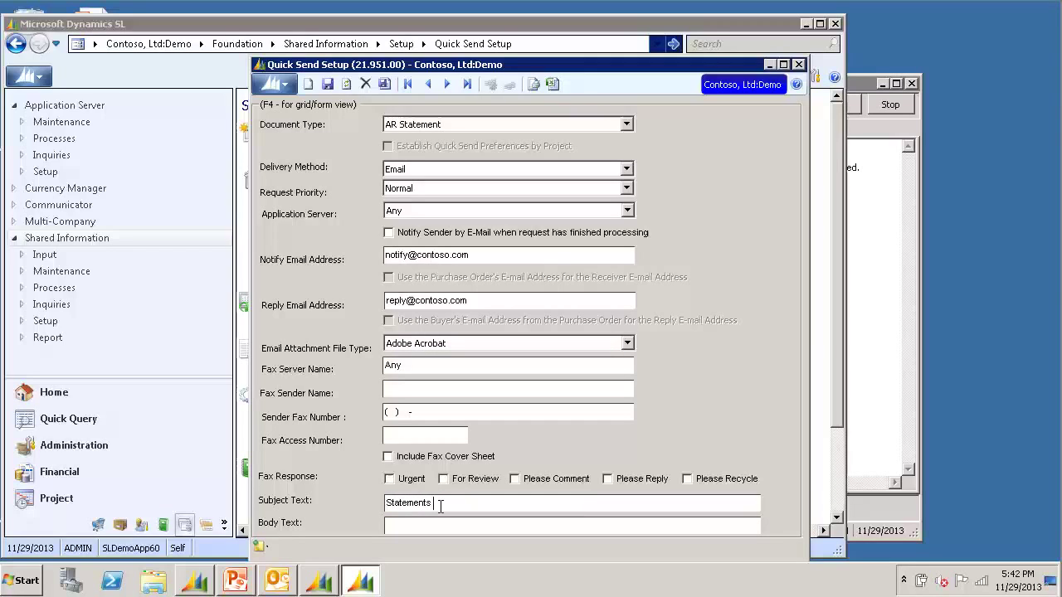
{"action": "type", "text": "Attached"}
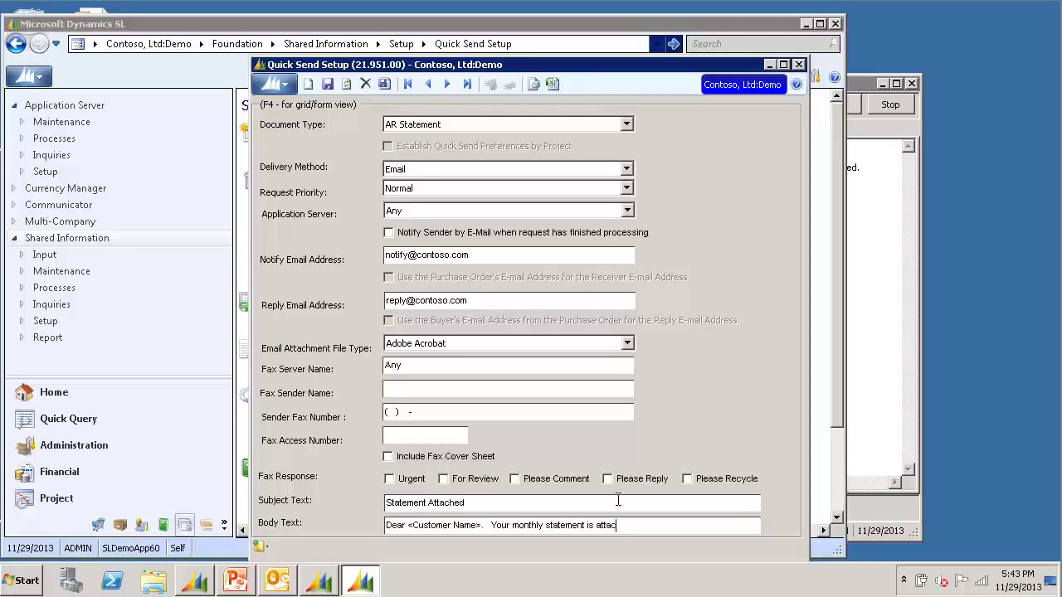
{"action": "type", "text": "ched."}
{"action": "left_click", "coordinate": [327, 84]}
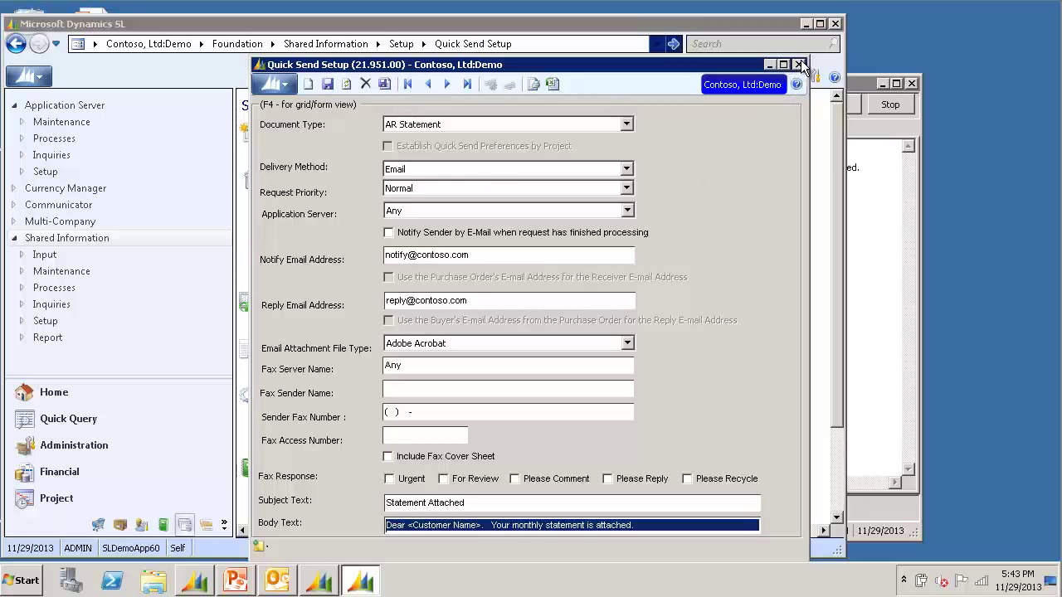
Close Quick Send Setup and show customer C300, School of Fine Art, on its Quick Send tab.
{"action": "left_click", "coordinate": [800, 64]}
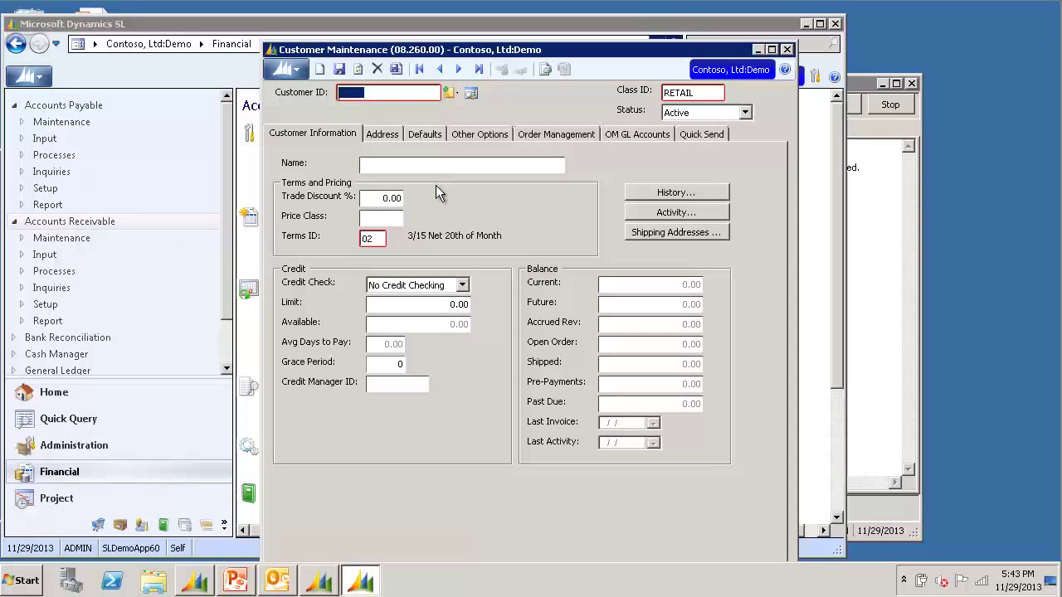
{"action": "double_click", "coordinate": [386, 94]}
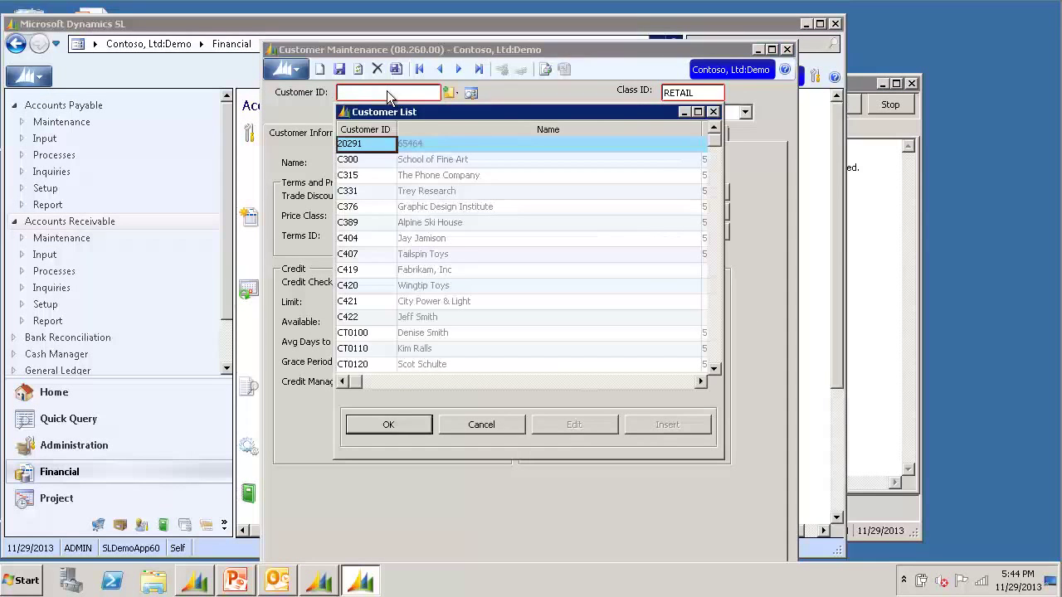
{"action": "double_click", "coordinate": [366, 160]}
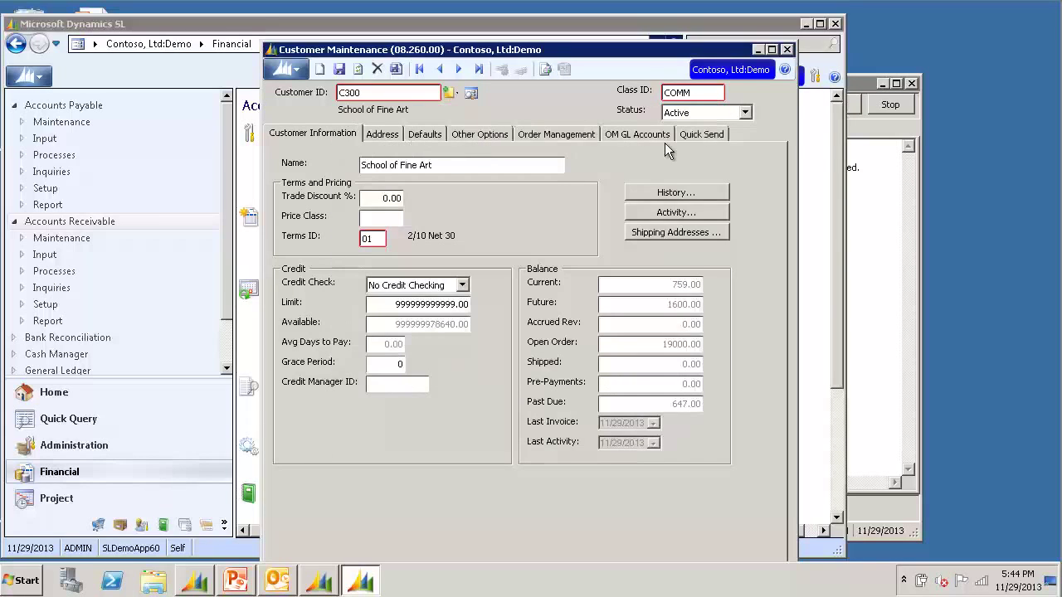
{"action": "left_click", "coordinate": [702, 135]}
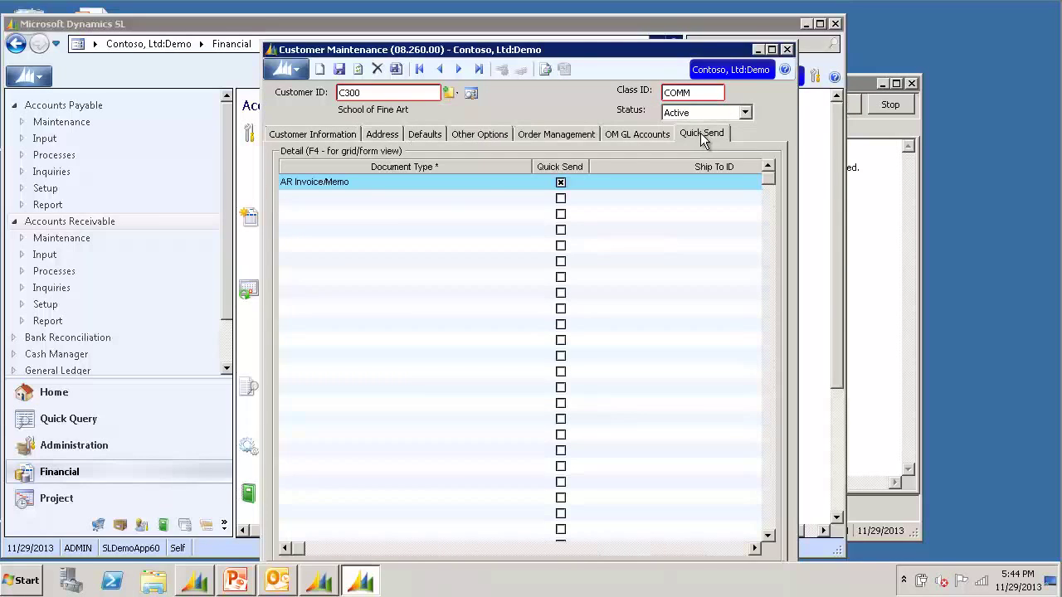
Add an AR Statement Quick Send line with the customer's receiver e-mail address, then close Customer Maintenance.
{"action": "left_click", "coordinate": [494, 205]}
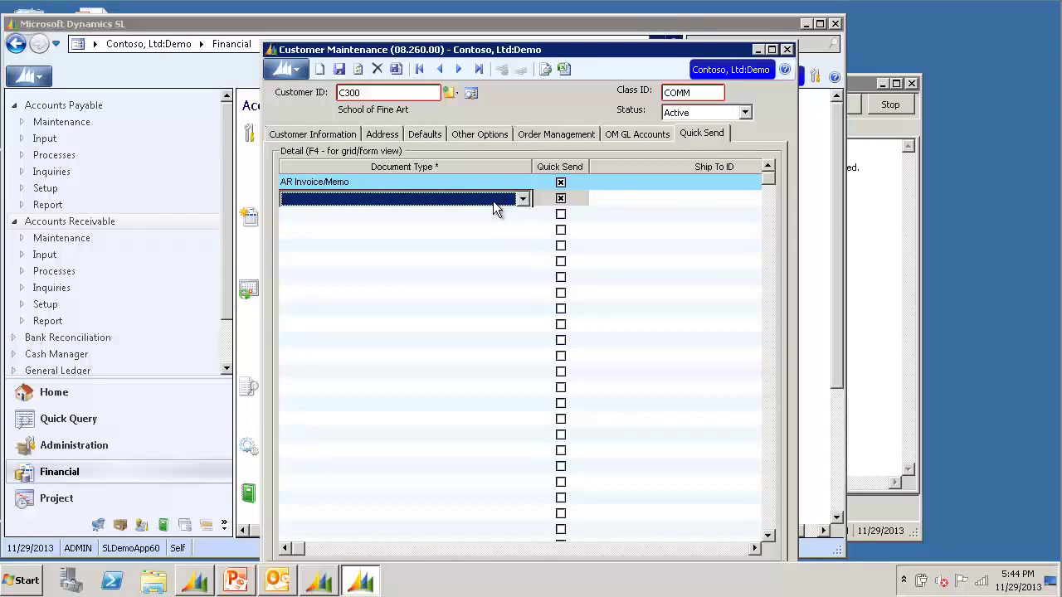
{"action": "key", "text": "F4"}
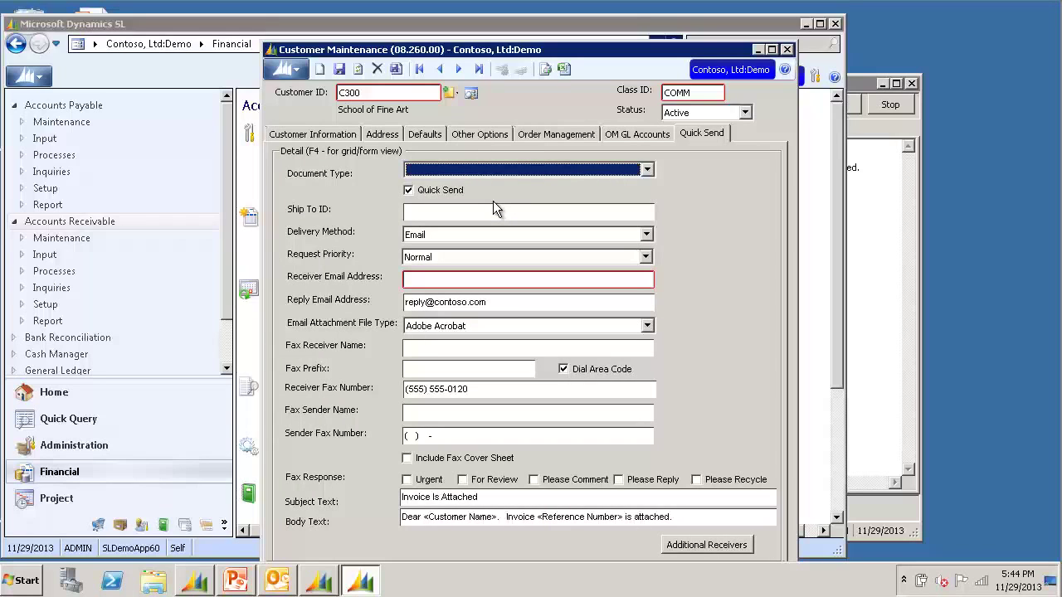
{"action": "left_click", "coordinate": [490, 170]}
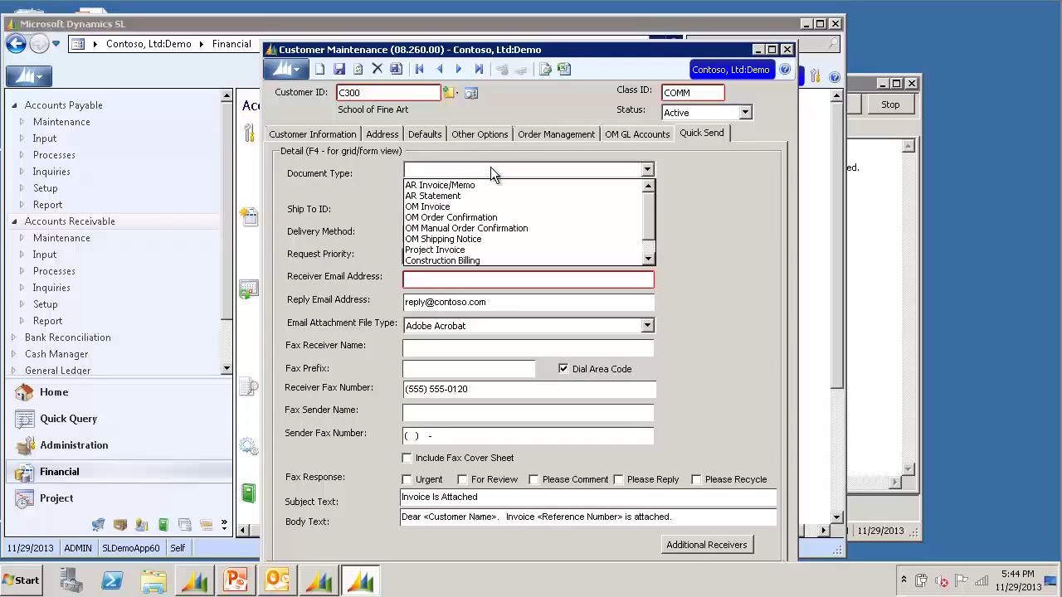
{"action": "left_click", "coordinate": [423, 191]}
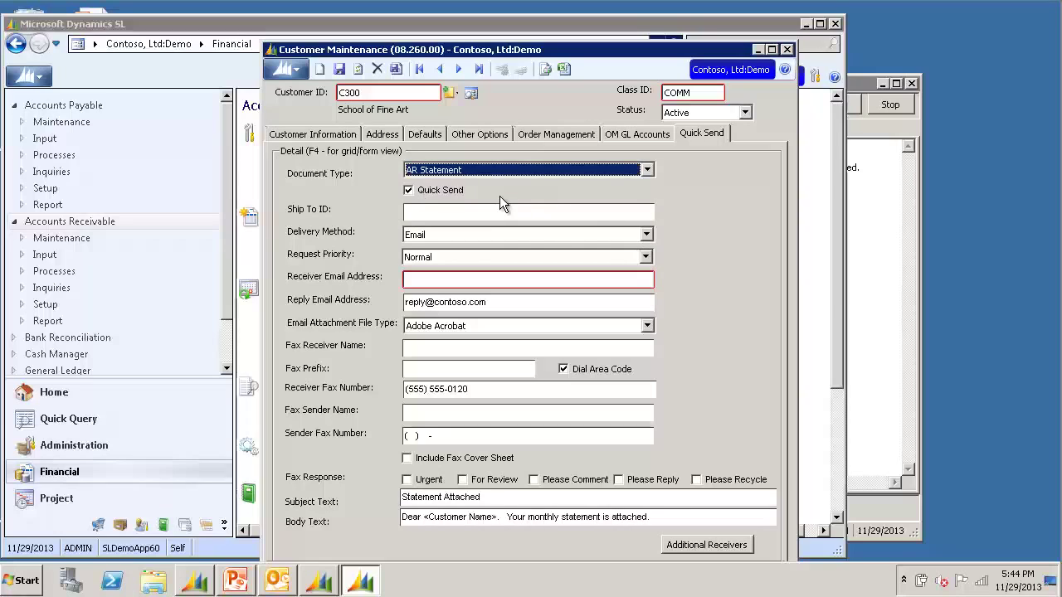
{"action": "left_click", "coordinate": [488, 281]}
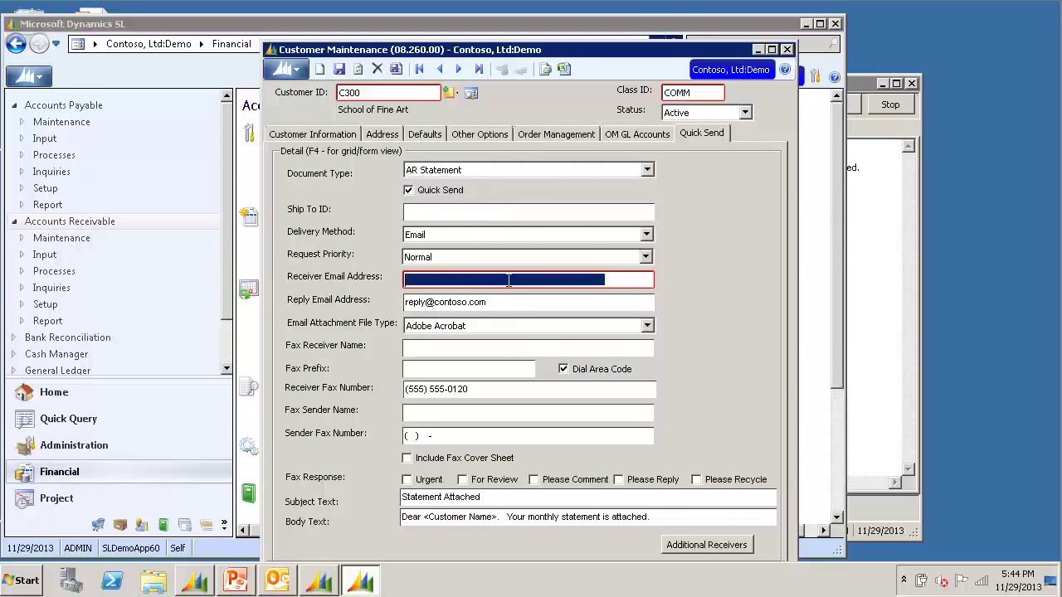
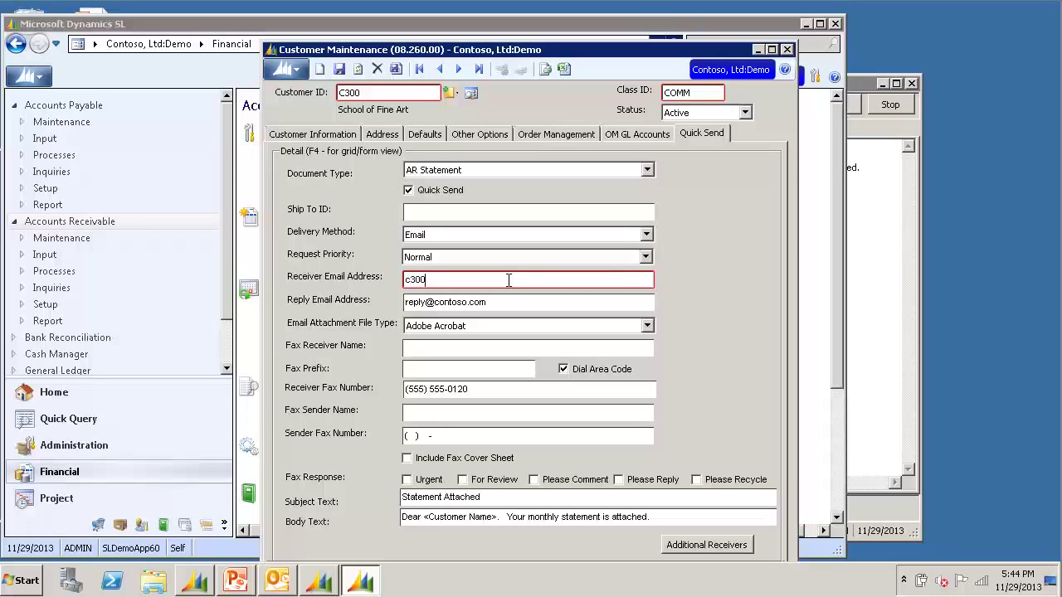
{"action": "left_click", "coordinate": [519, 414]}
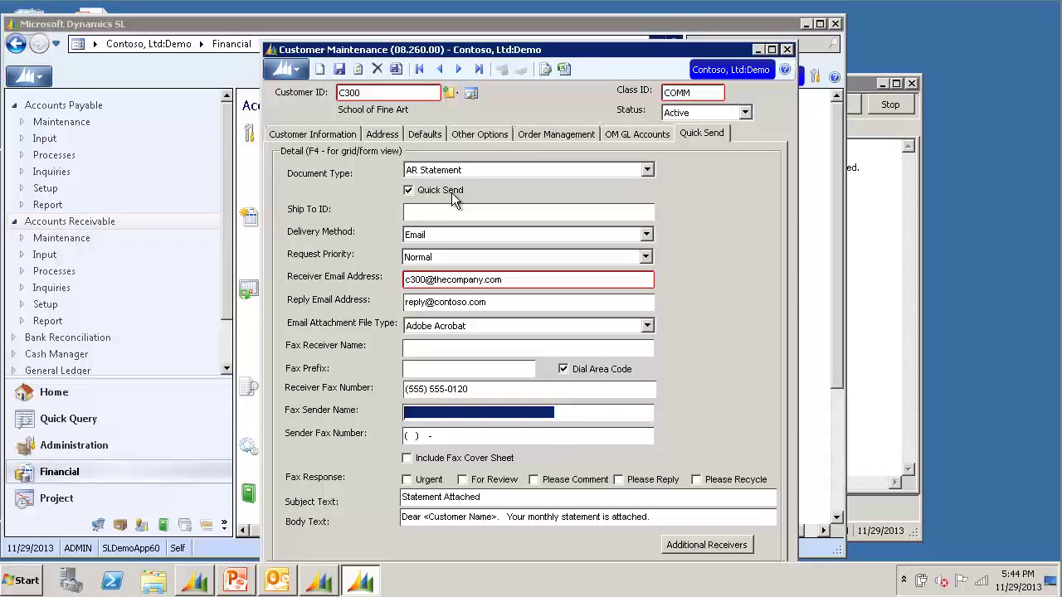
{"action": "left_click", "coordinate": [787, 50]}
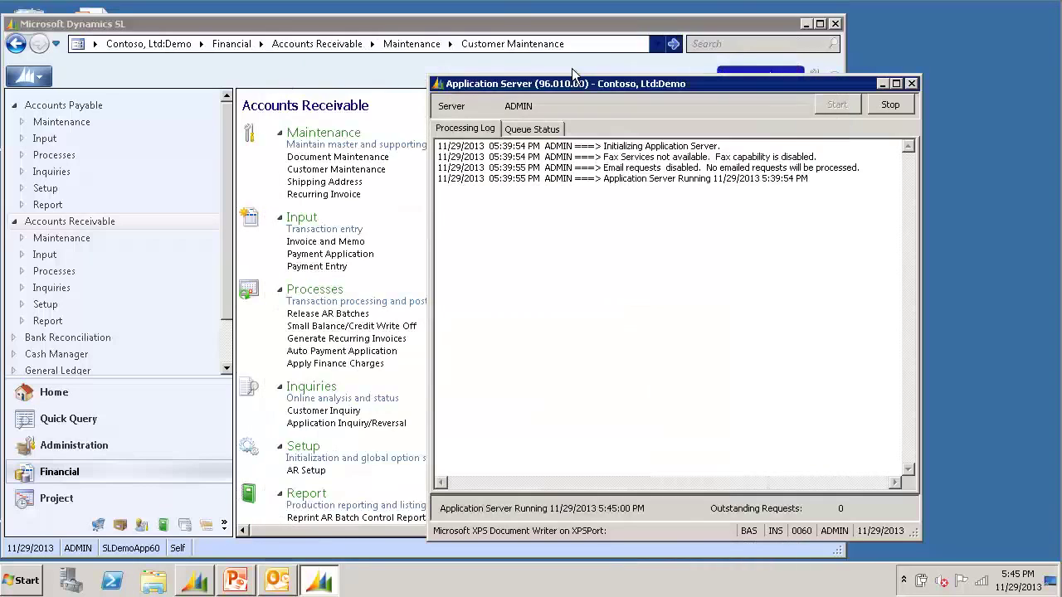
Run Close Statement Cycle on all three cycles, then go back to Accounts Receivable.
{"action": "left_click", "coordinate": [509, 27]}
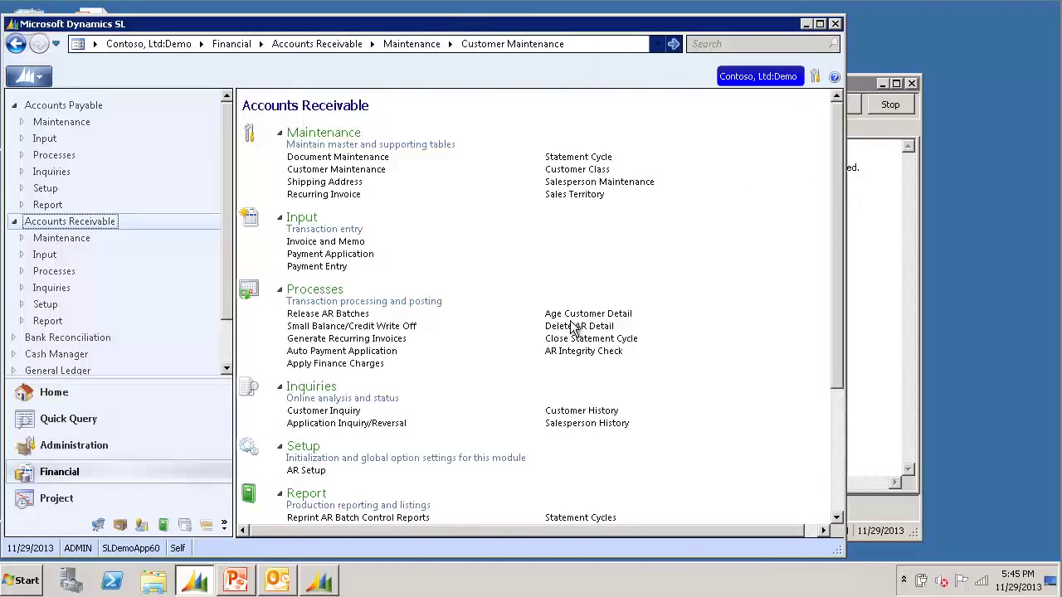
{"action": "left_click", "coordinate": [627, 339]}
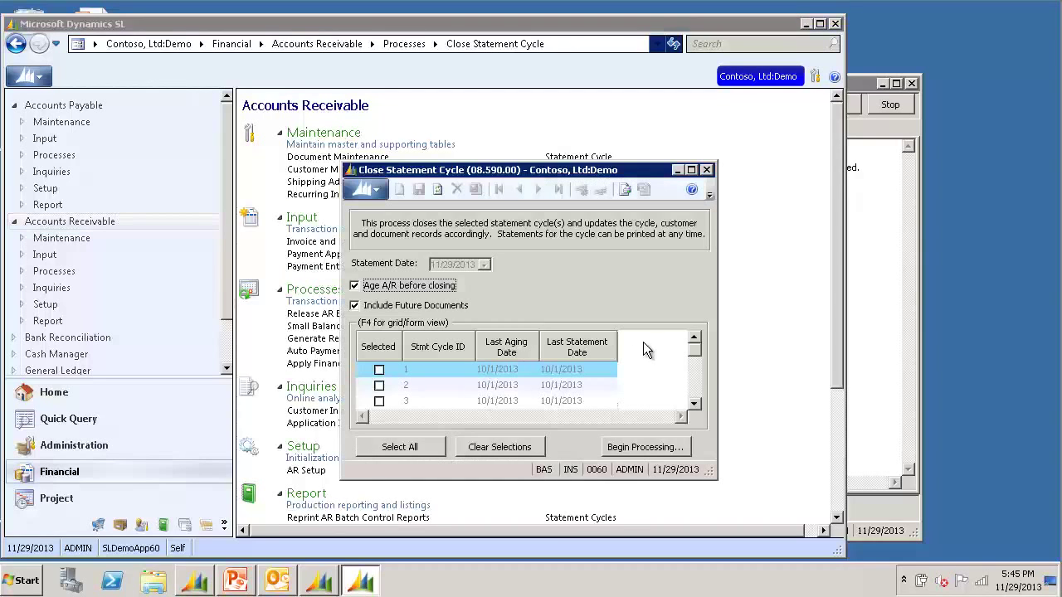
{"action": "left_click", "coordinate": [408, 446]}
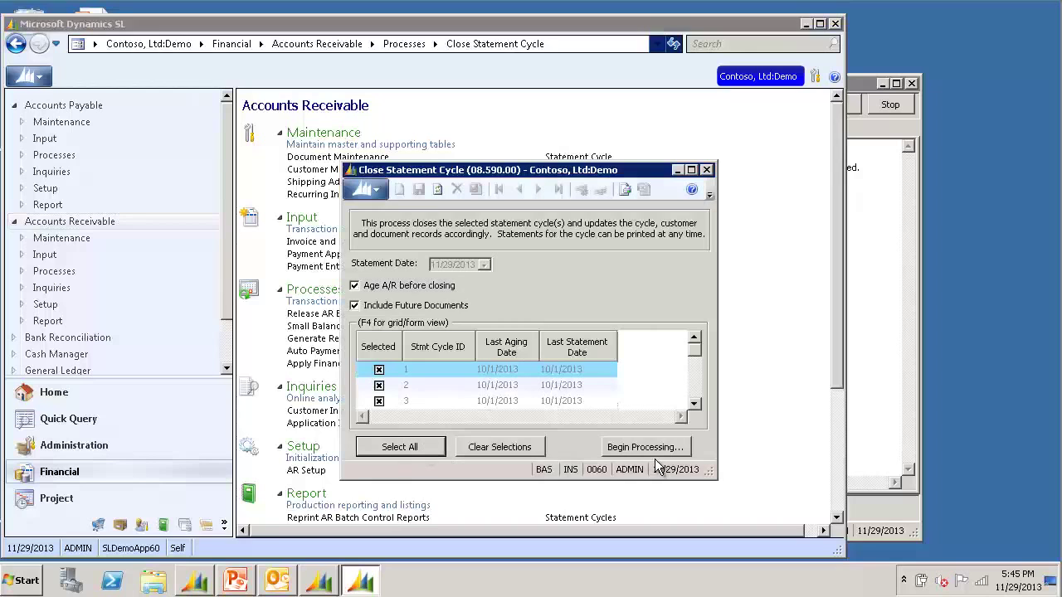
{"action": "left_click", "coordinate": [661, 446]}
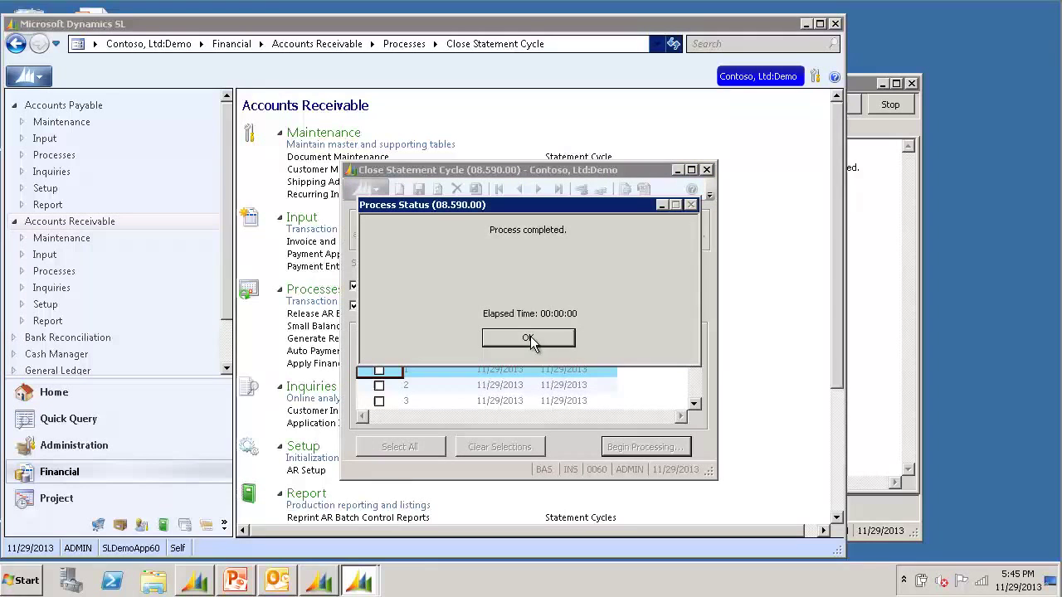
{"action": "left_click", "coordinate": [531, 340]}
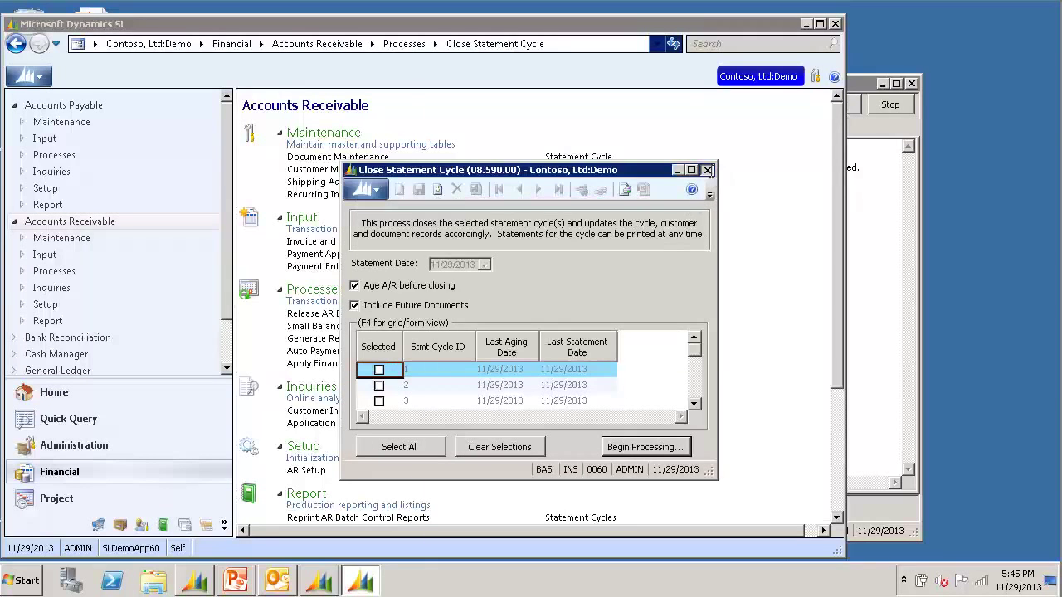
{"action": "left_click", "coordinate": [707, 170]}
{"action": "left_click", "coordinate": [756, 140]}
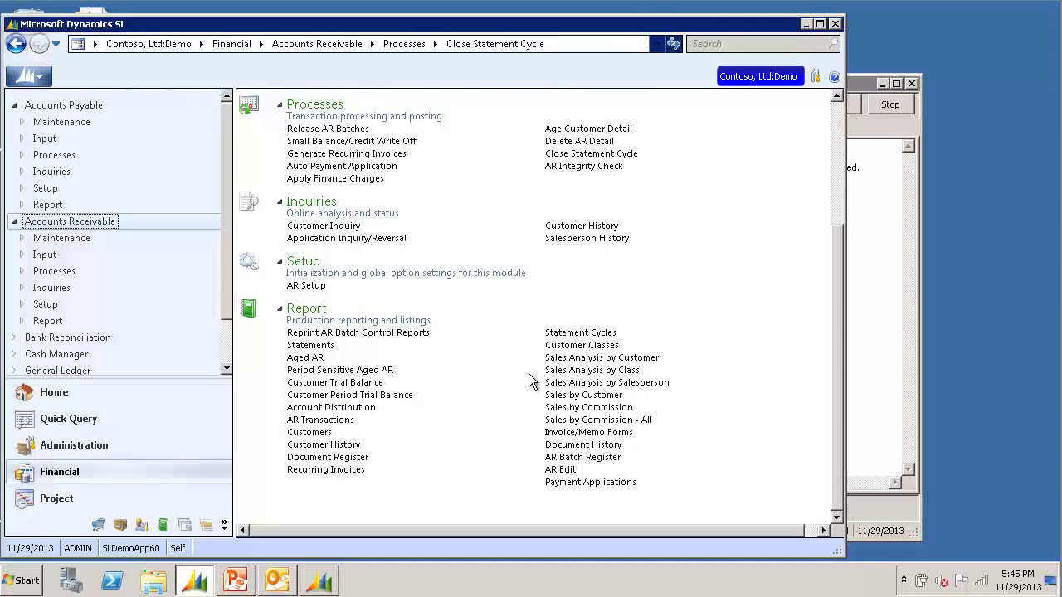
Print the AR statements and confirm in the Application Server log that C300's 10/1/2013 statement was e-mailed.
{"action": "left_click", "coordinate": [310, 345]}
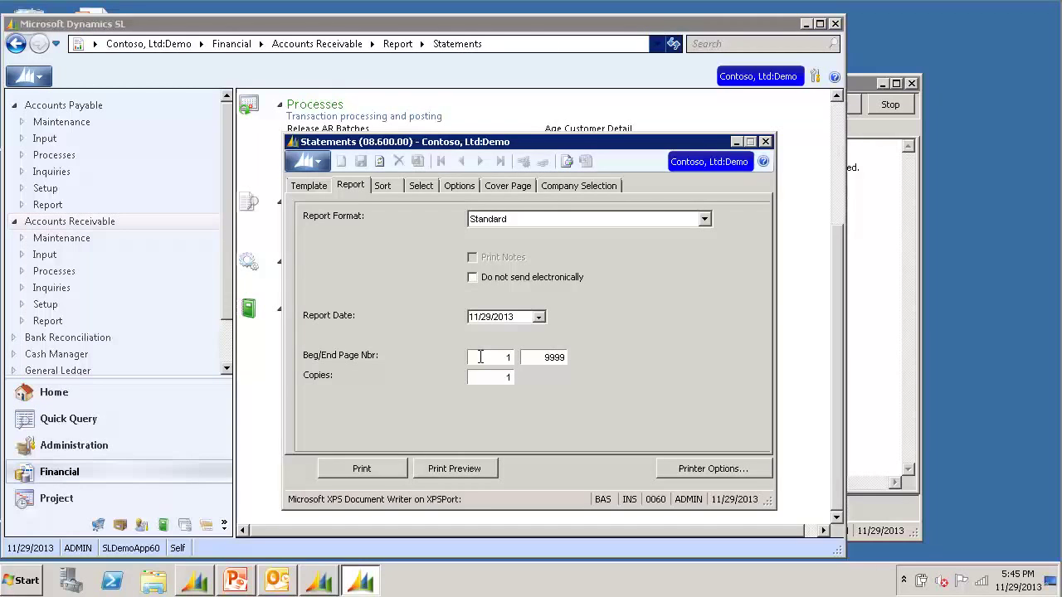
{"action": "left_click", "coordinate": [369, 469]}
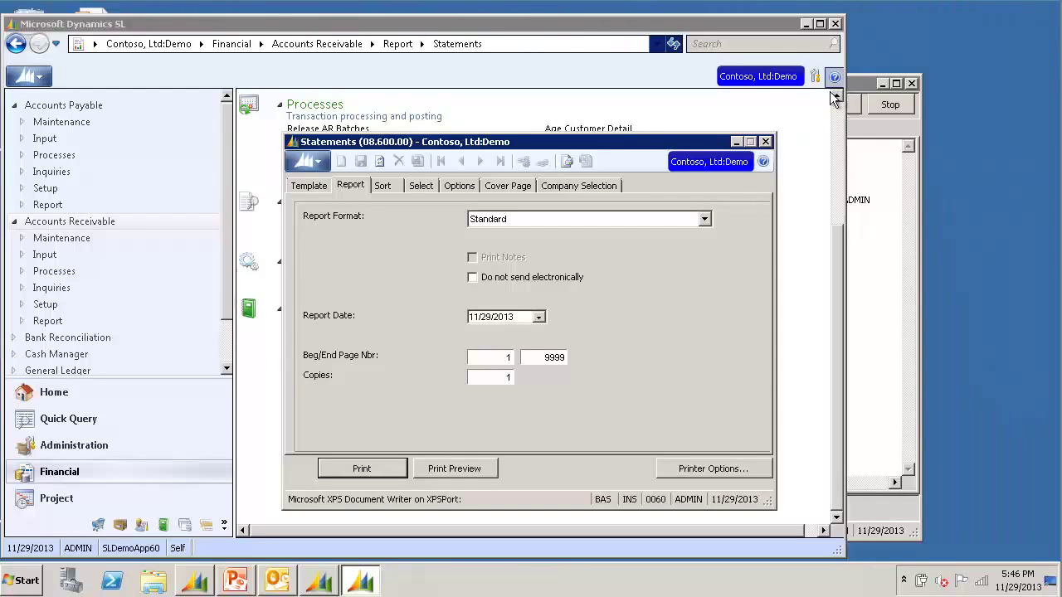
{"action": "left_click", "coordinate": [861, 86]}
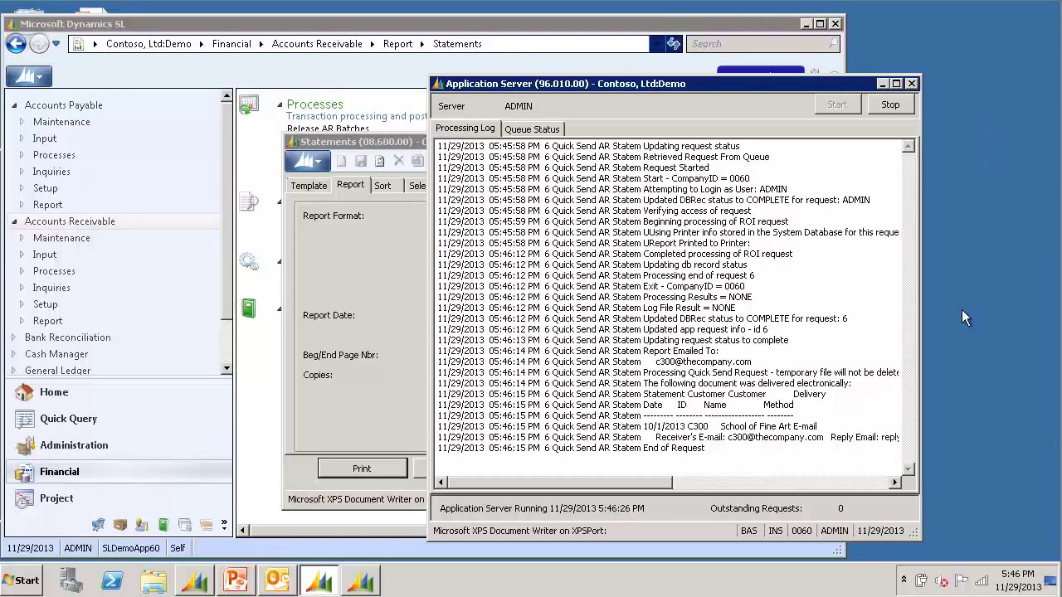
Open the queued 'Statement Attached' Outbox message and select its AR_Statement_C300_10_1_2013_6.pdf attachment.
{"action": "left_click", "coordinate": [282, 586]}
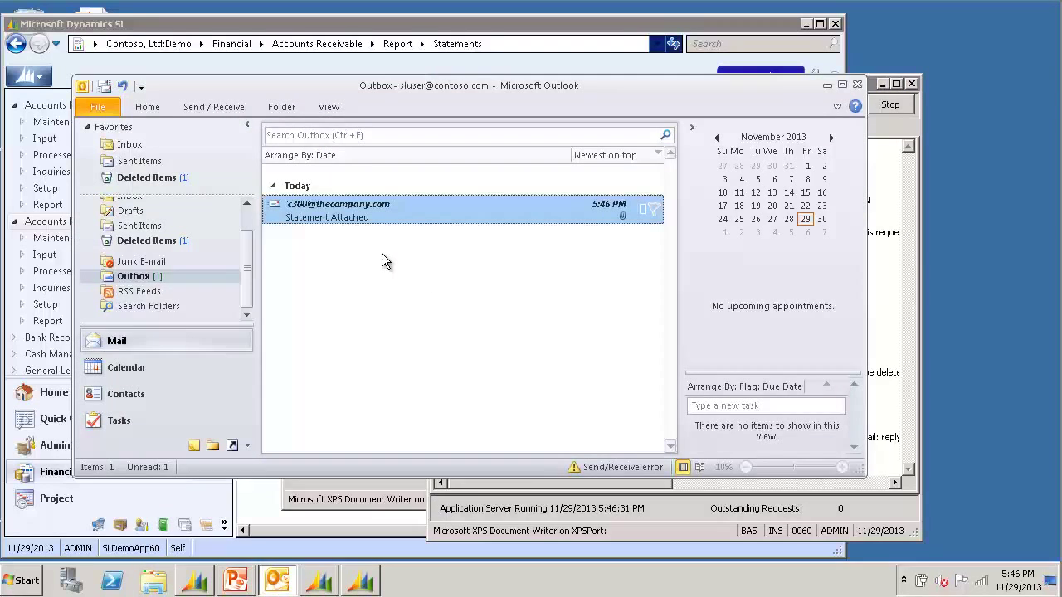
{"action": "double_click", "coordinate": [404, 209]}
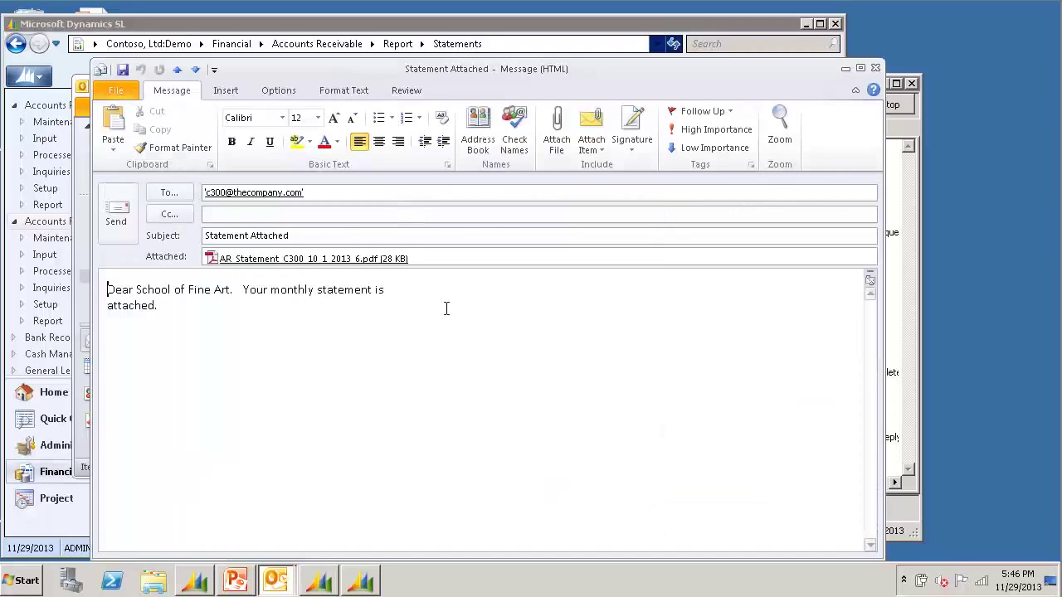
{"action": "left_click", "coordinate": [188, 307]}
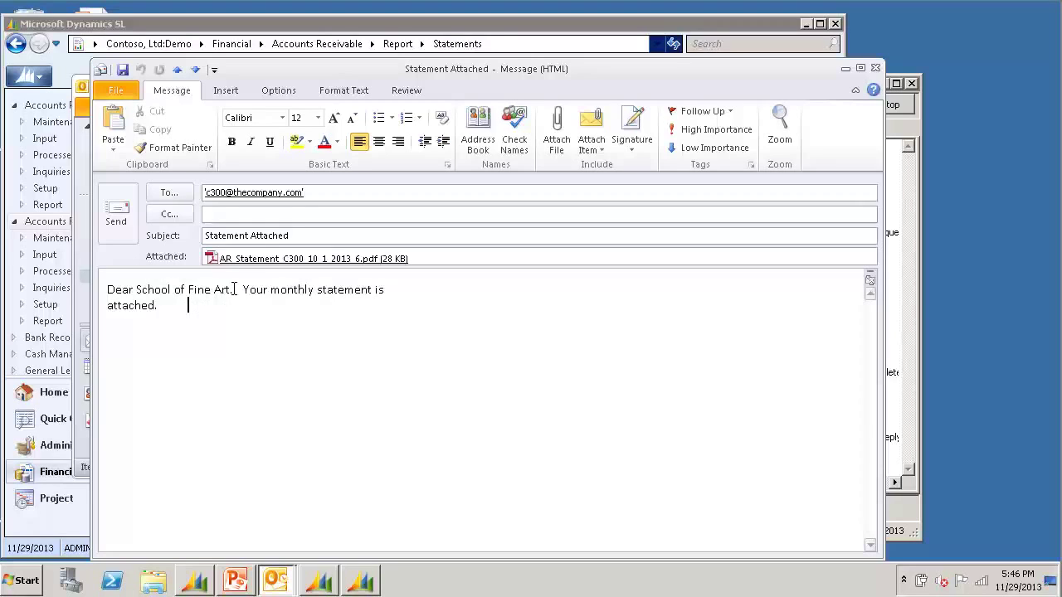
{"action": "left_click", "coordinate": [251, 260]}
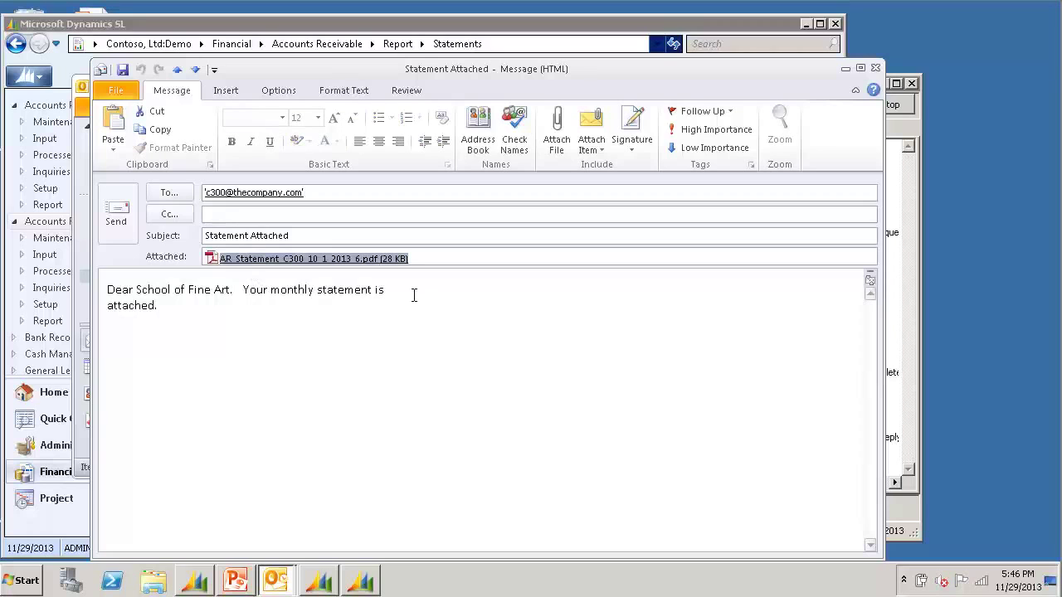